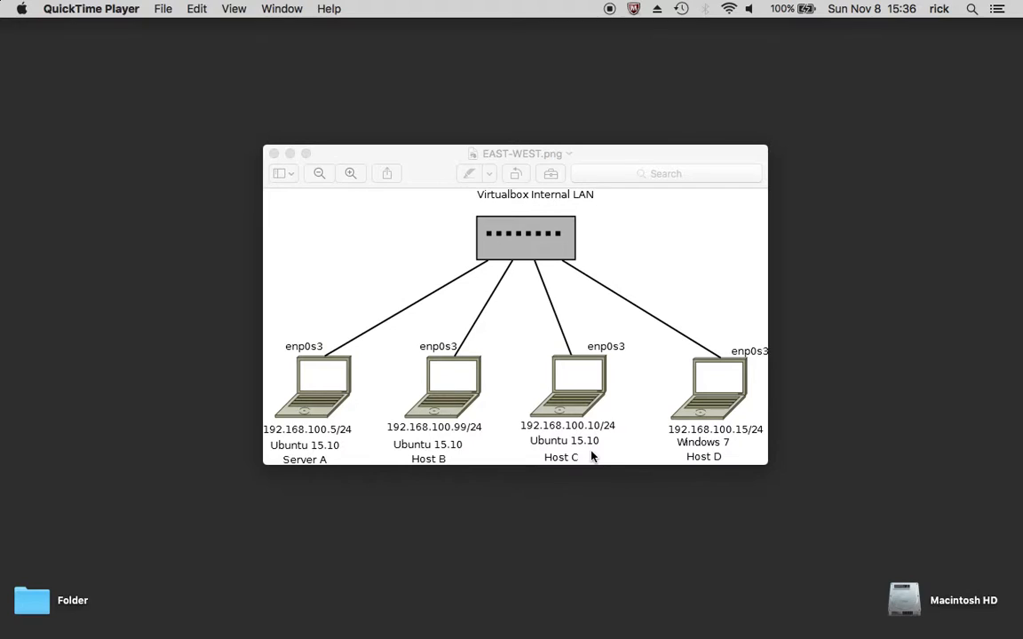
Review the TextEdit note with the tcpdump command, examining the source host address and the TCP port 80 filter
key("ctrl+Up")
left_click(477, 52)
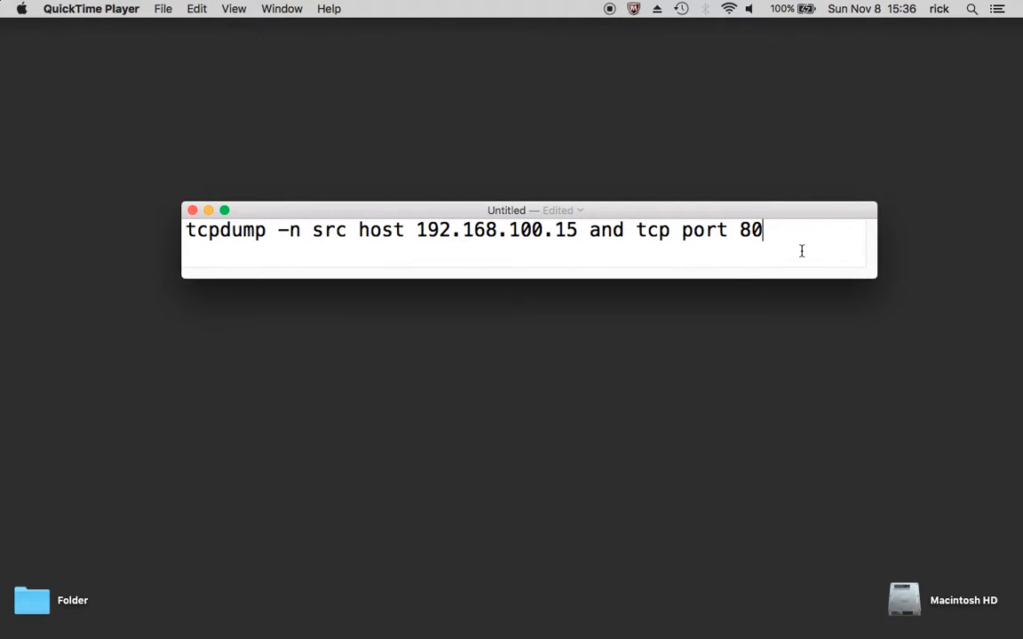
left_click_drag(582, 230, 414, 231)
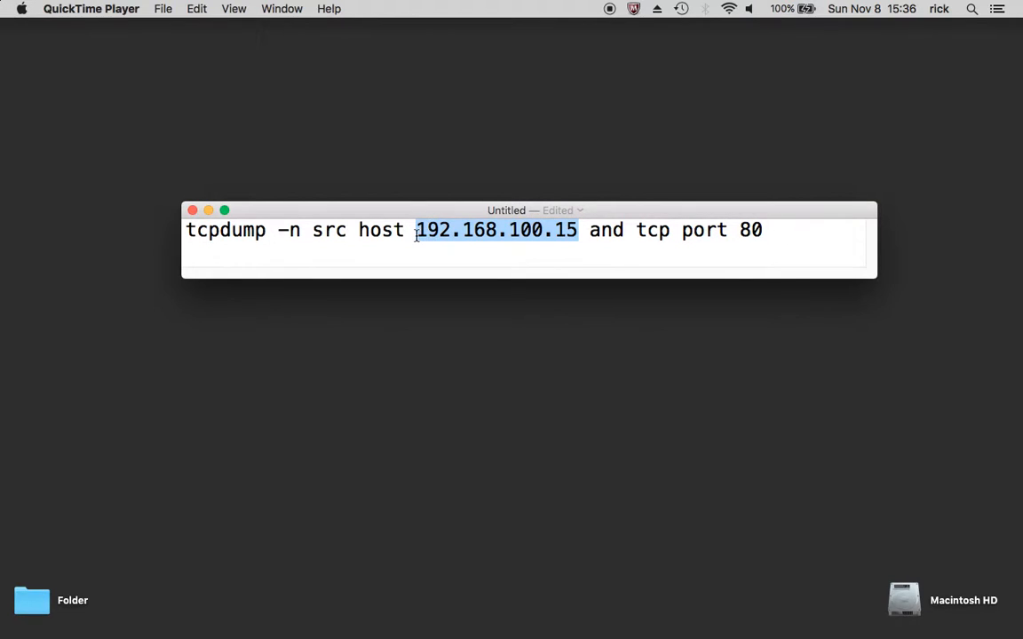
left_click(774, 227)
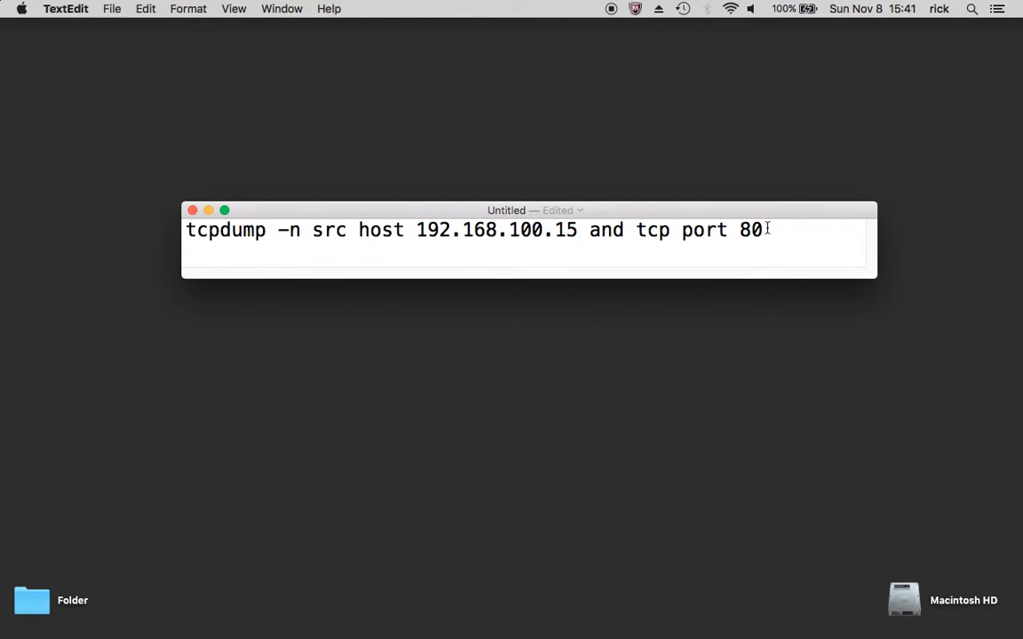
Switch to the Host B virtual machine, run "sudo tcpdump src host 192.168.100.15 and tcp port 80", and highlight the listening interface
key("ctrl+Up")
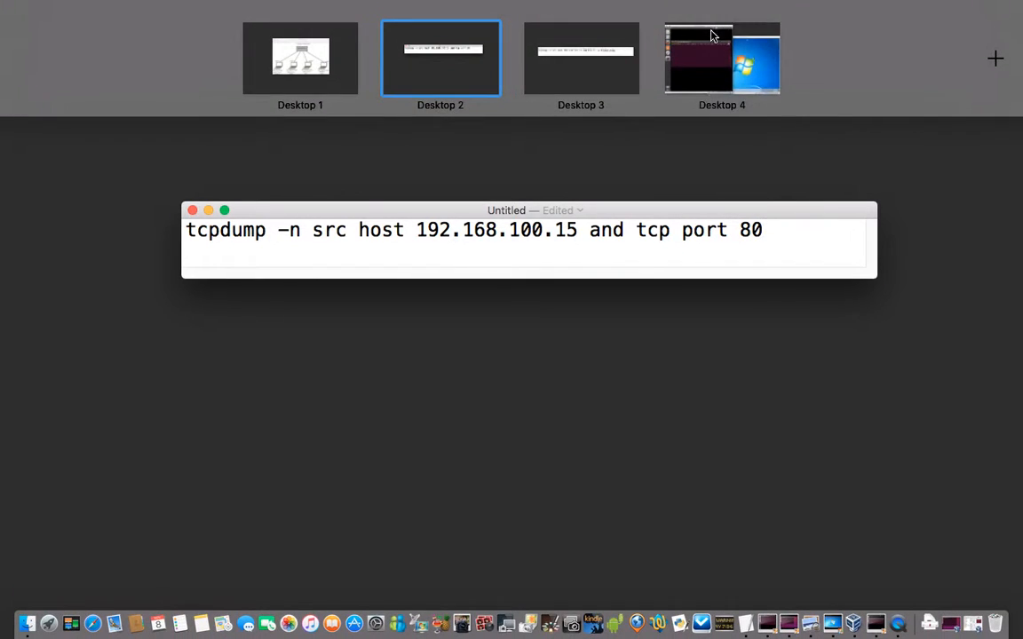
left_click(710, 34)
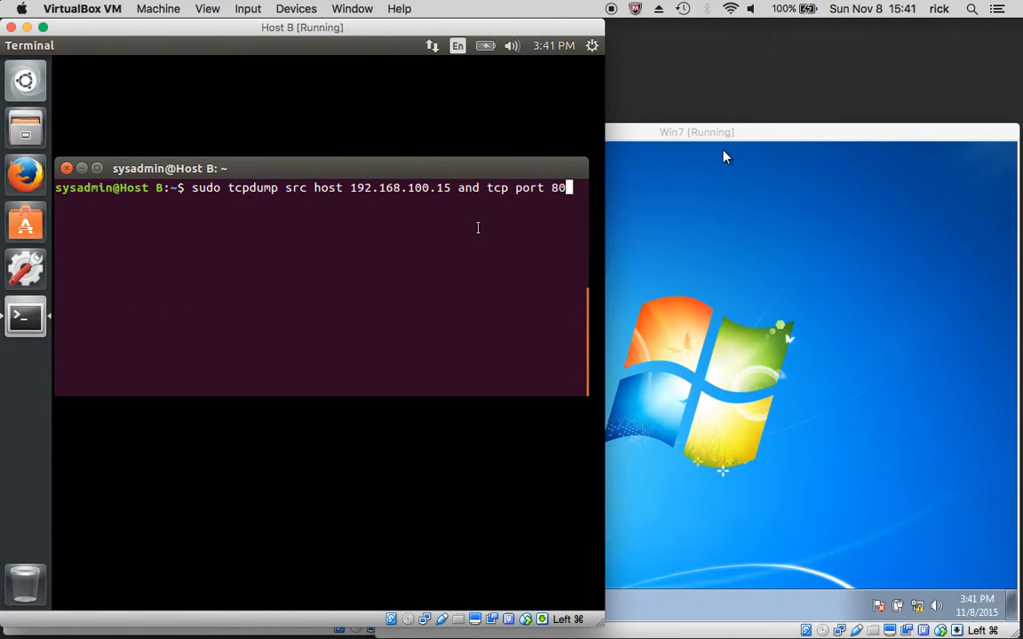
key("Return")
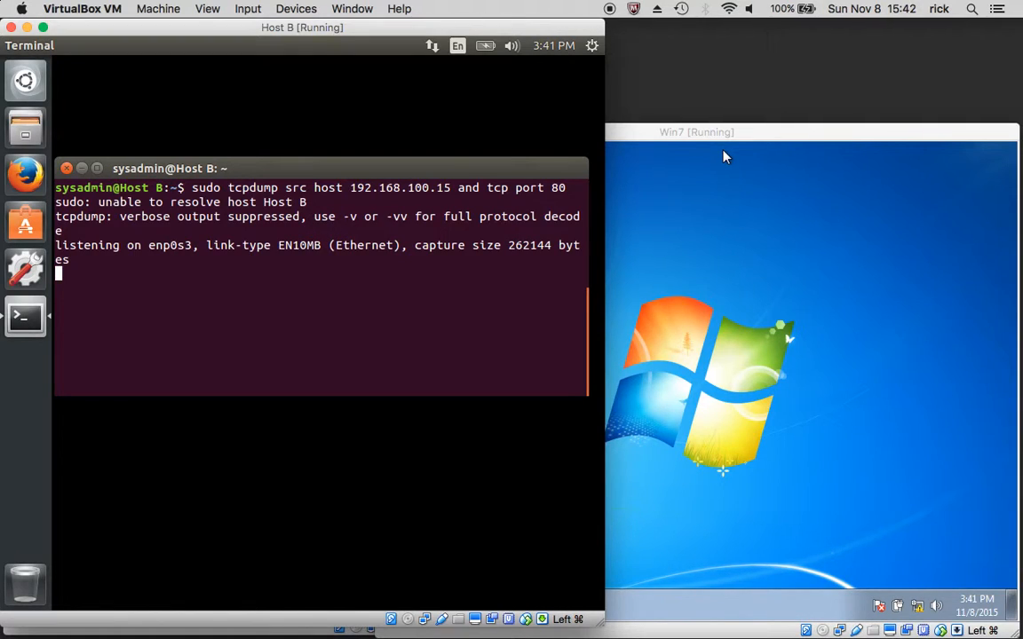
left_click_drag(190, 246, 57, 247)
double_click(171, 245)
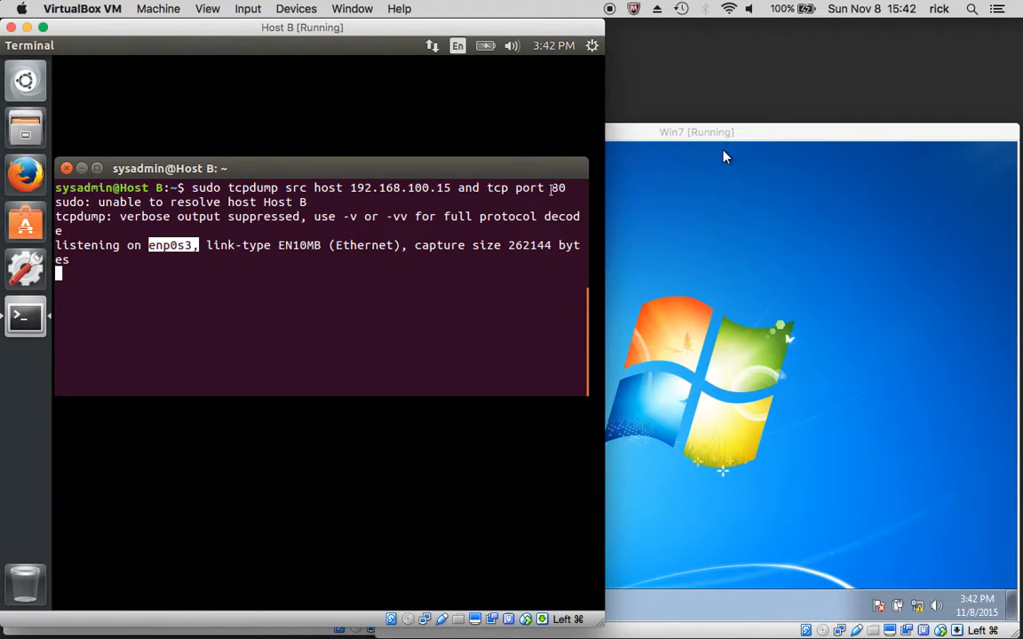
left_click(684, 283)
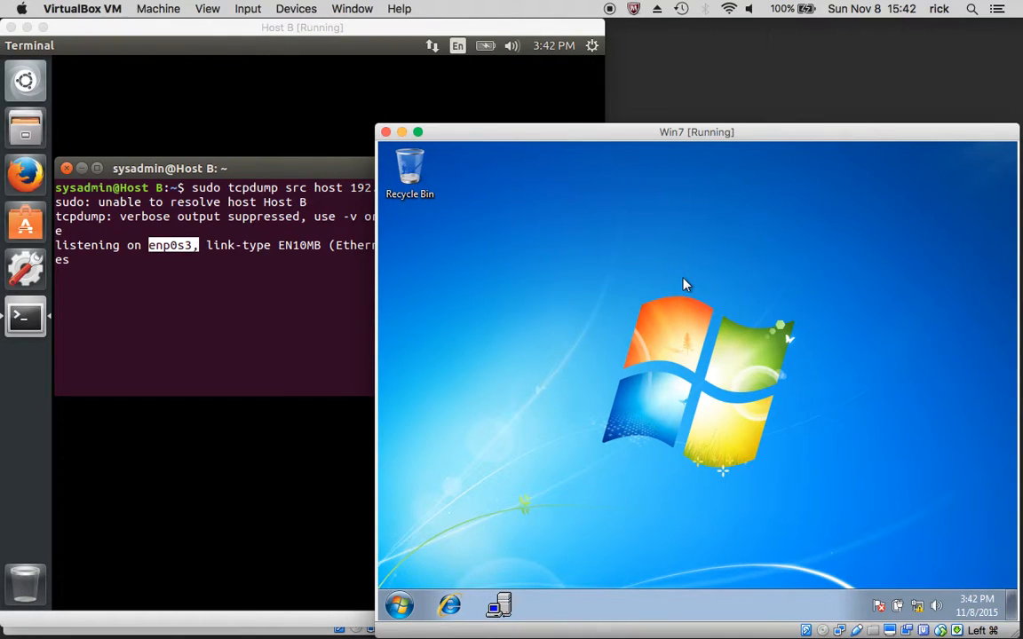
left_click(449, 605)
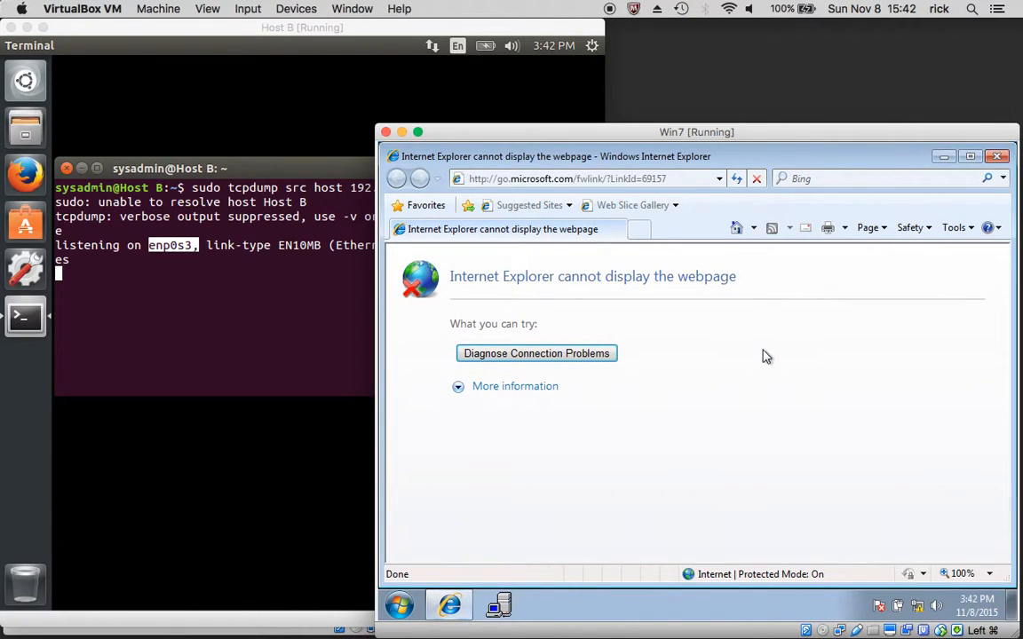
left_click(719, 178)
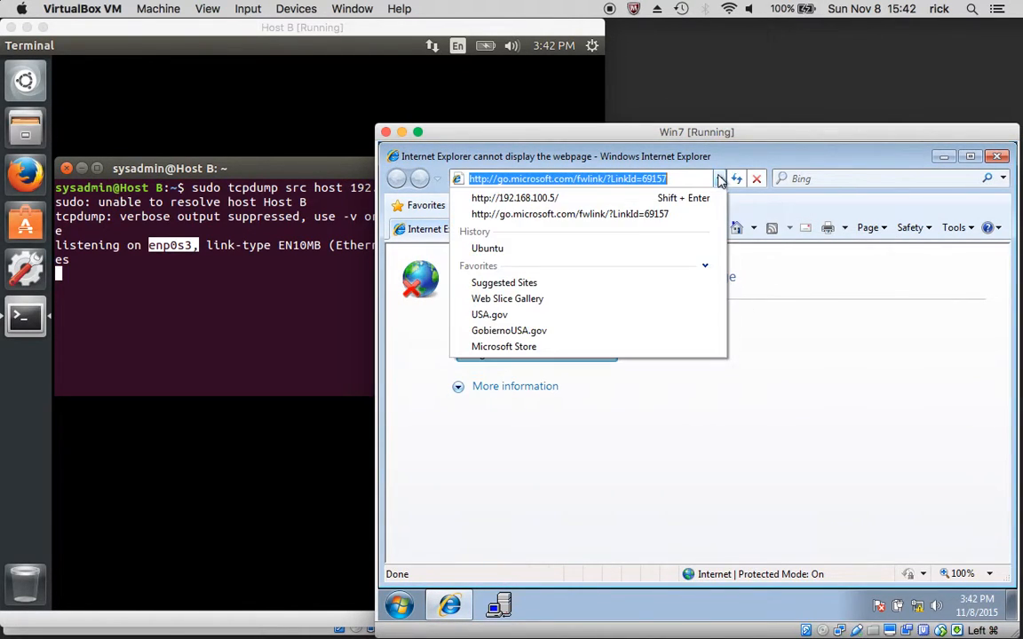
left_click(689, 198)
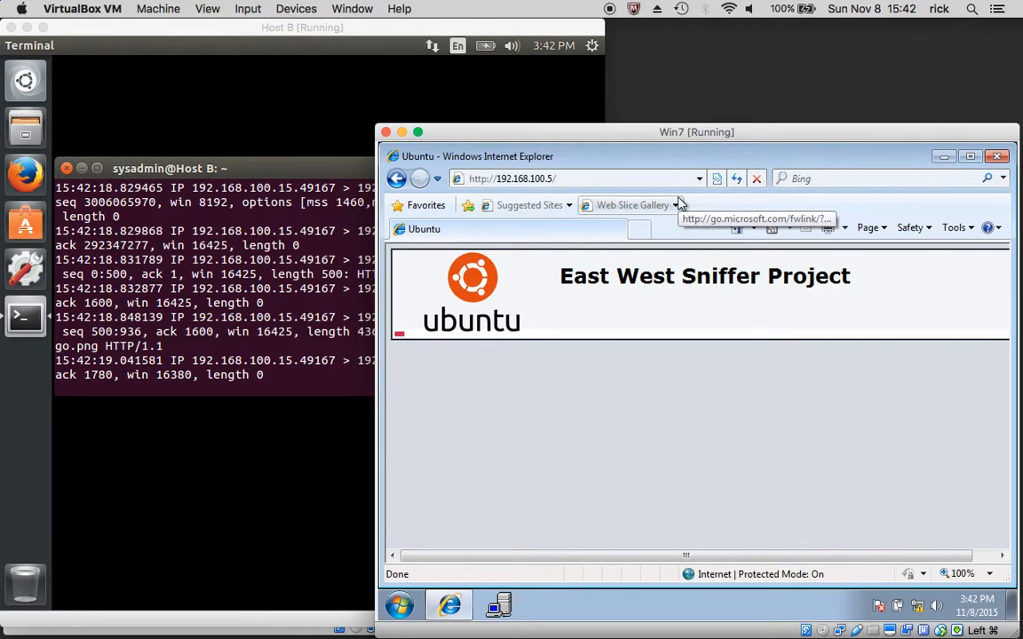
Examine the captured packets in Host B's terminal, highlighting the source address with its port and the HTTP GET request
left_click(309, 344)
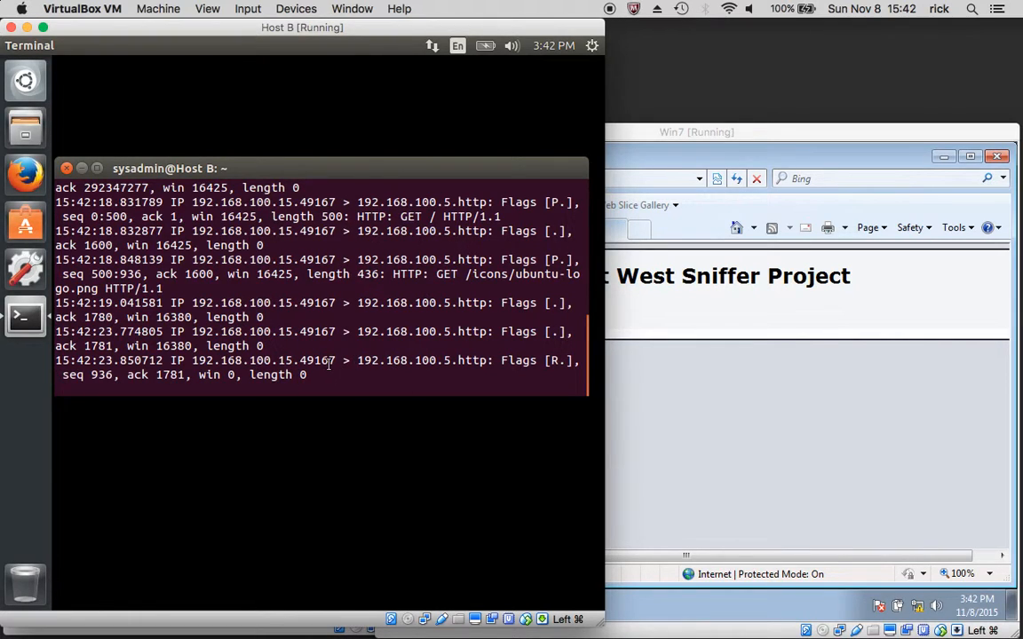
left_click_drag(451, 360, 190, 361)
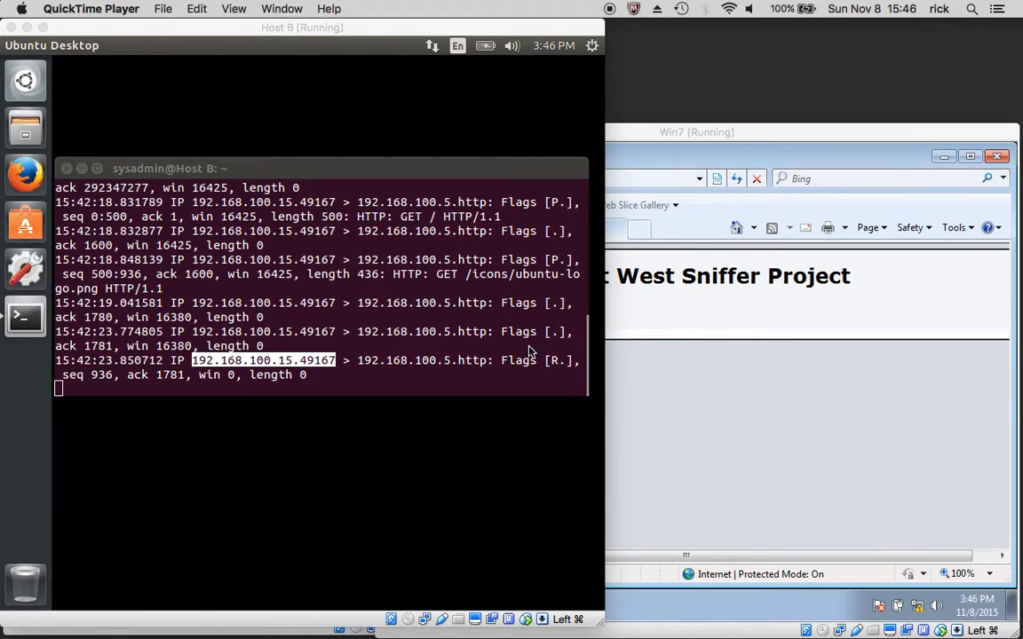
left_click(461, 277)
left_click_drag(458, 275, 393, 274)
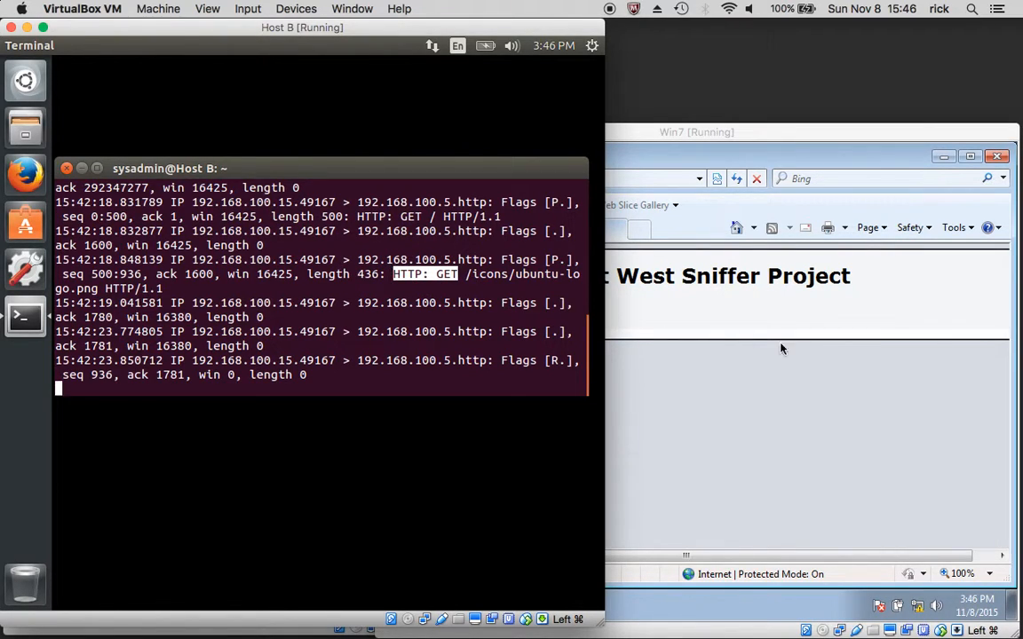
Return to the Win7 machine and close the Internet Explorer window
left_click(759, 136)
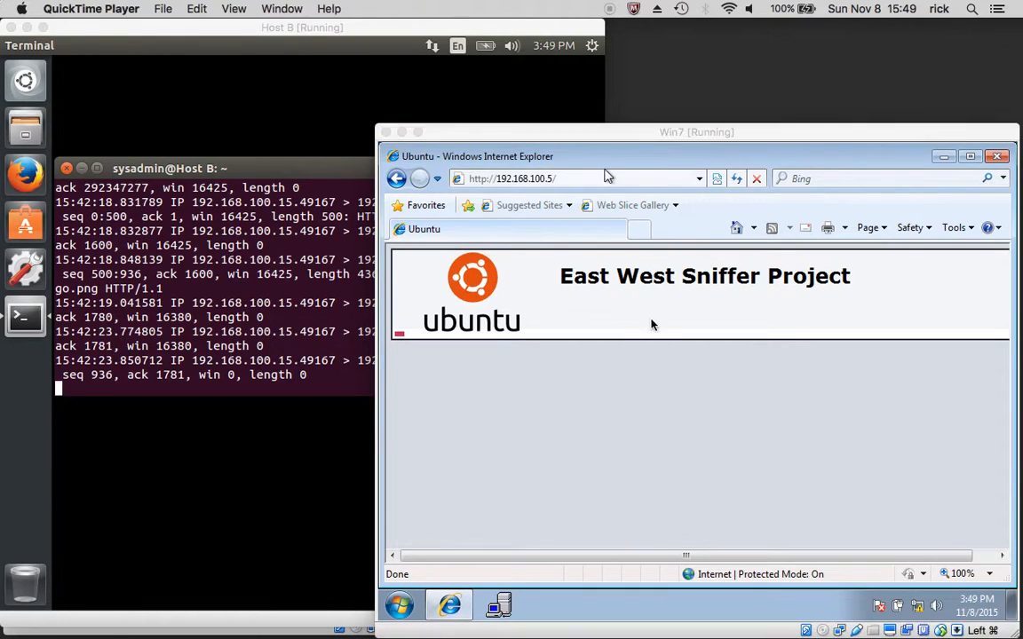
left_click(651, 323)
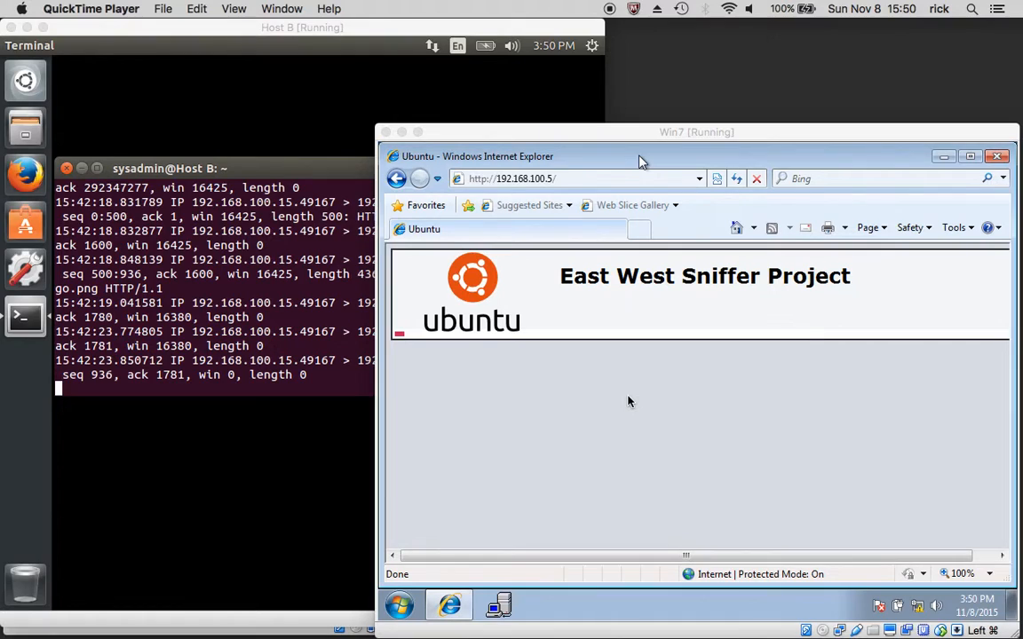
left_click(632, 262)
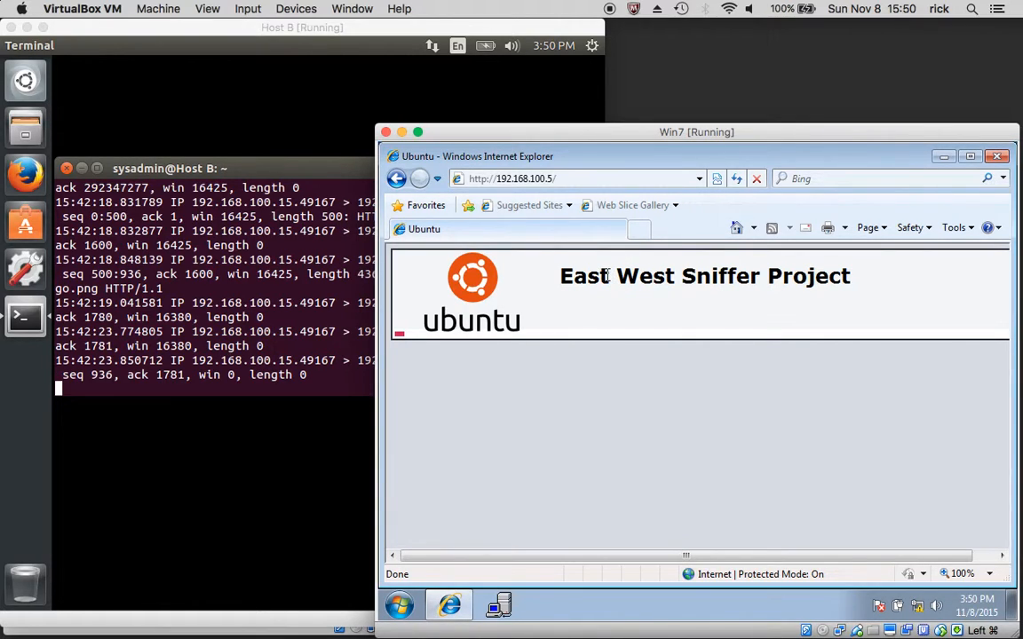
left_click(999, 157)
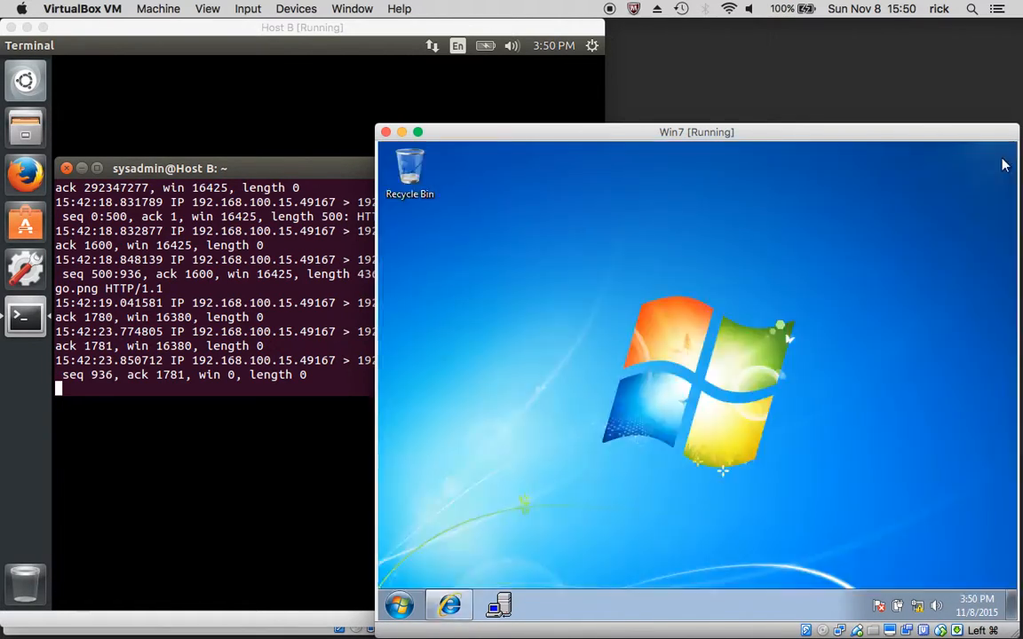
Stop the running tcpdump capture on Host B and clear the terminal
left_click(180, 354)
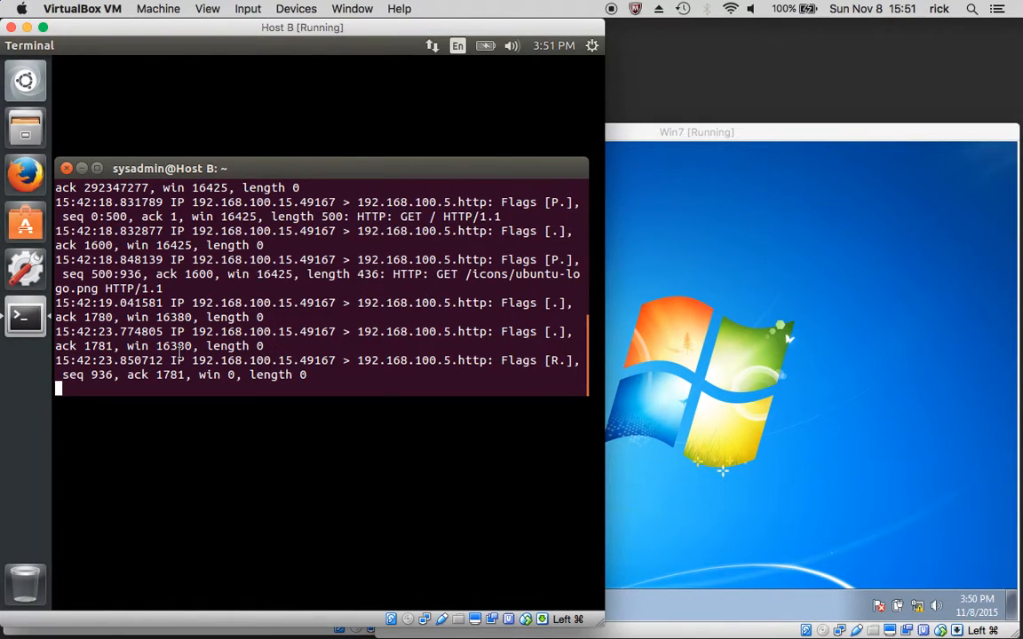
key("ctrl+c")
type("cel")
key("BackSpace")
key("BackSpace")
type("lear")
key("Return")
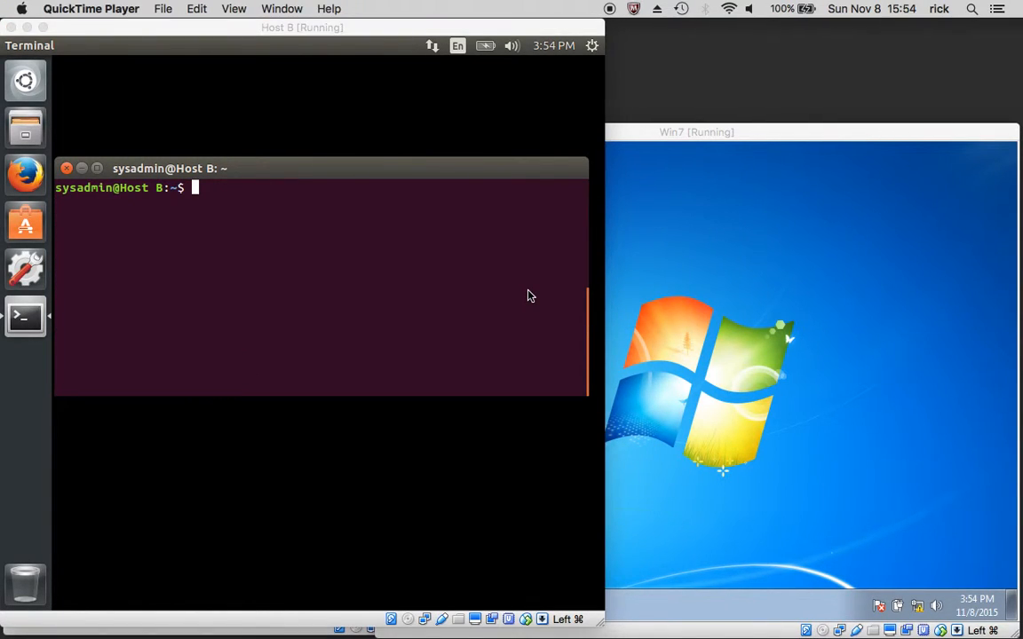
Review the second TextEdit note's tcpdump command, examining port 23, the source host address and the telnet.pcap output file
key("ctrl+Up")
left_click(541, 48)
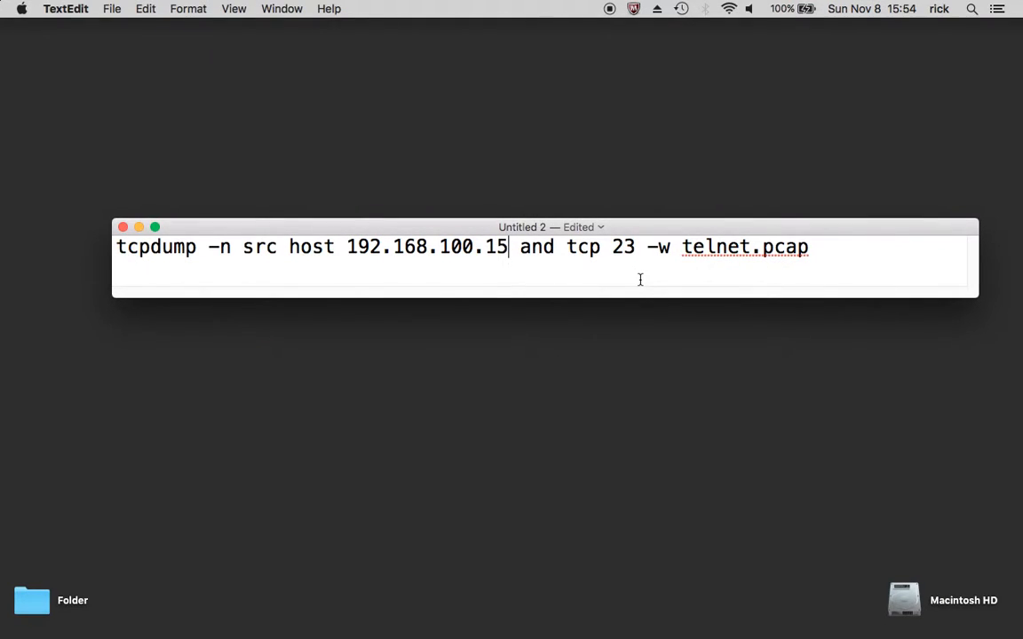
scroll(640, 270, "up", 1)
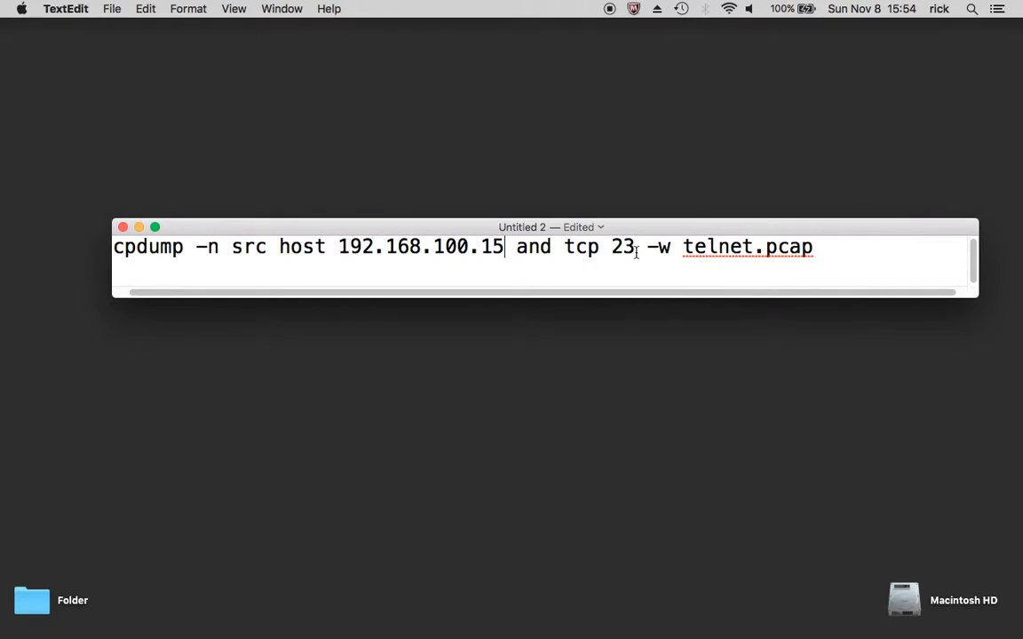
double_click(613, 249)
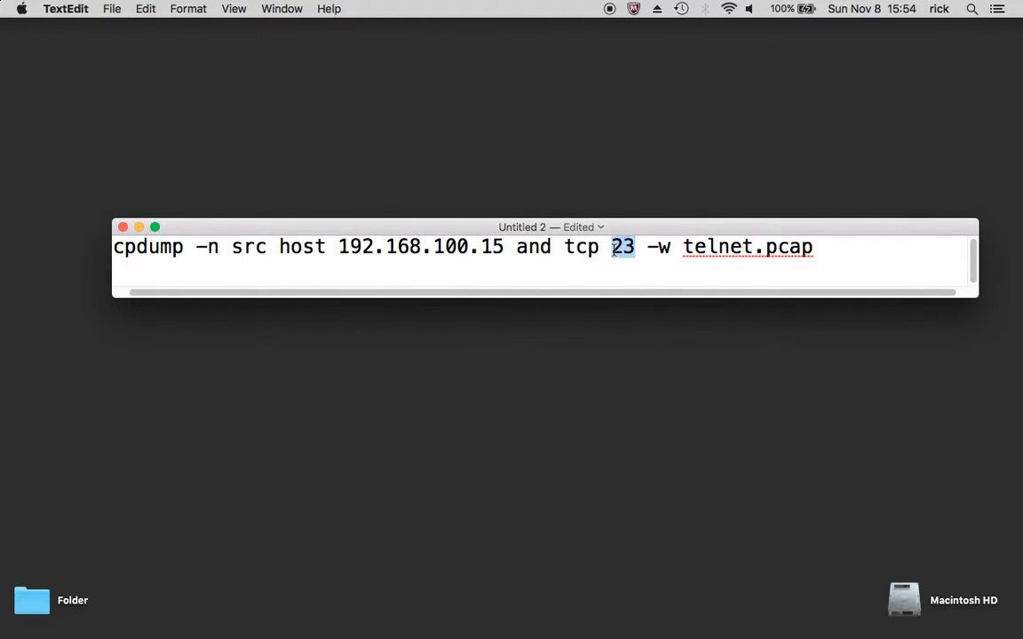
left_click_drag(503, 248, 331, 248)
left_click_drag(826, 249, 684, 250)
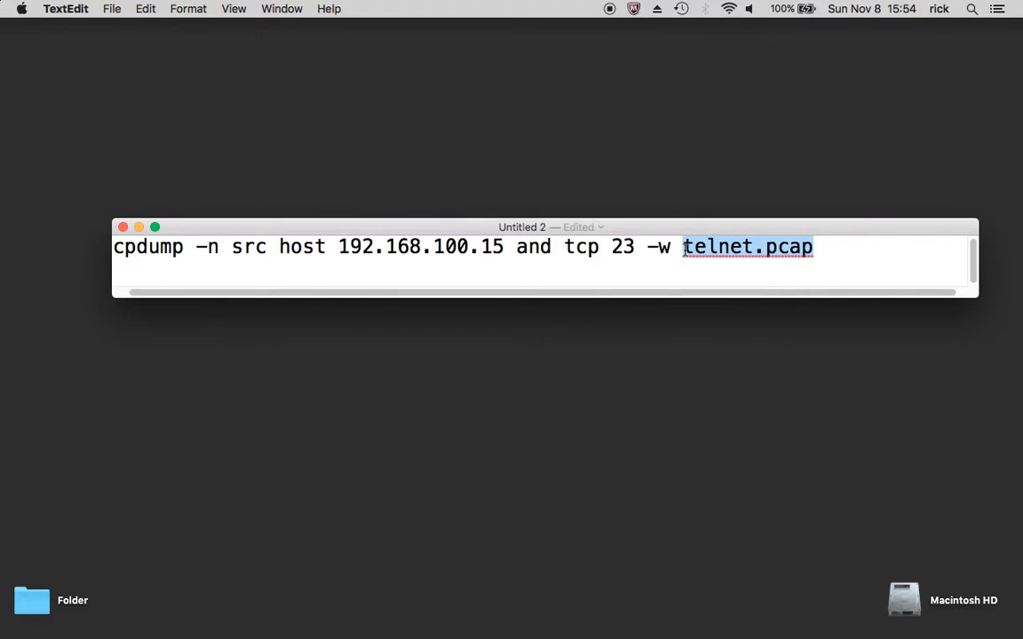
left_click_drag(620, 294, 562, 299)
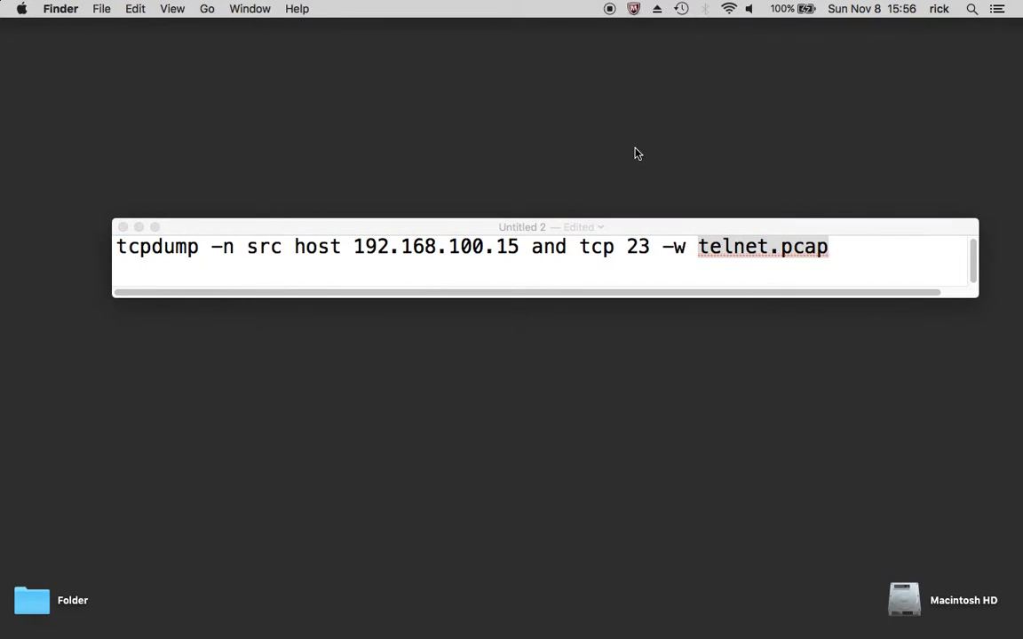
On Host B, run "sudo tcpdump -n src host 192.168.100.15 and tcp port 23 -w telnet.pcap" and highlight the file-writing option
key("ctrl+Up")
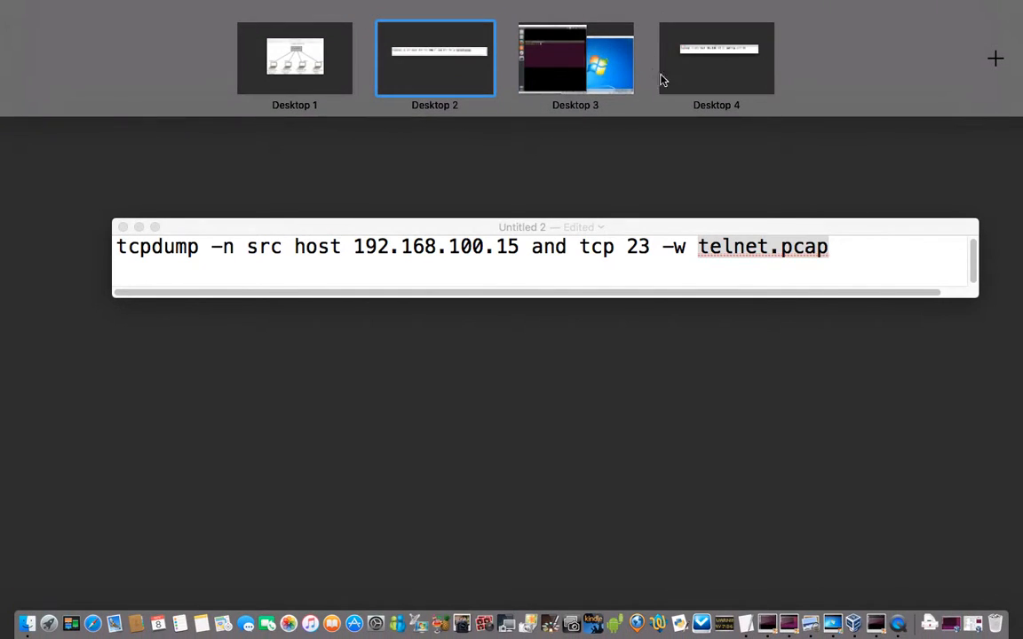
left_click(565, 79)
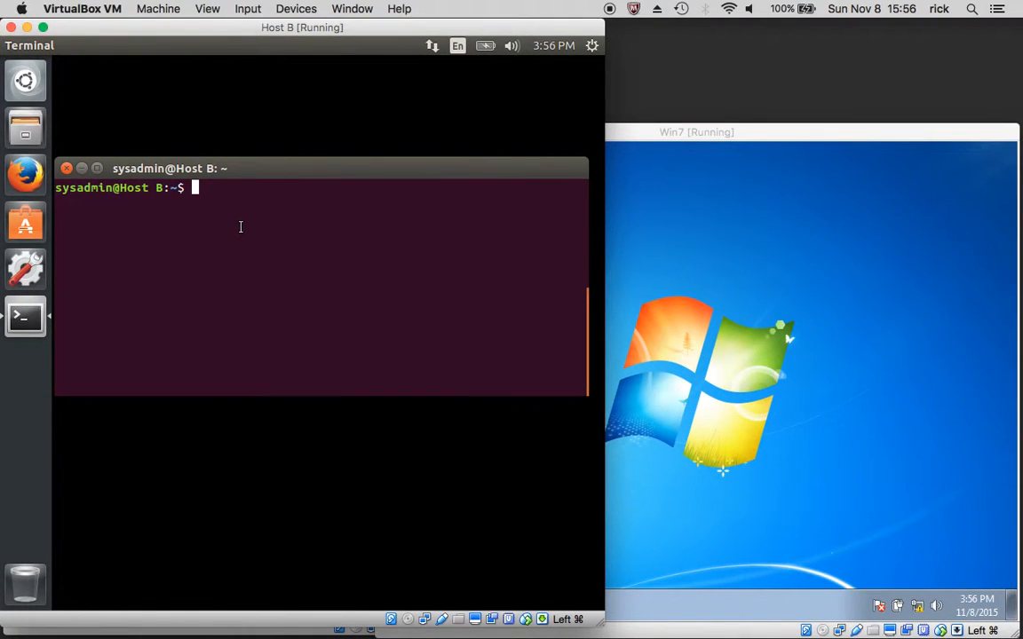
key("ctrl+shift+v")
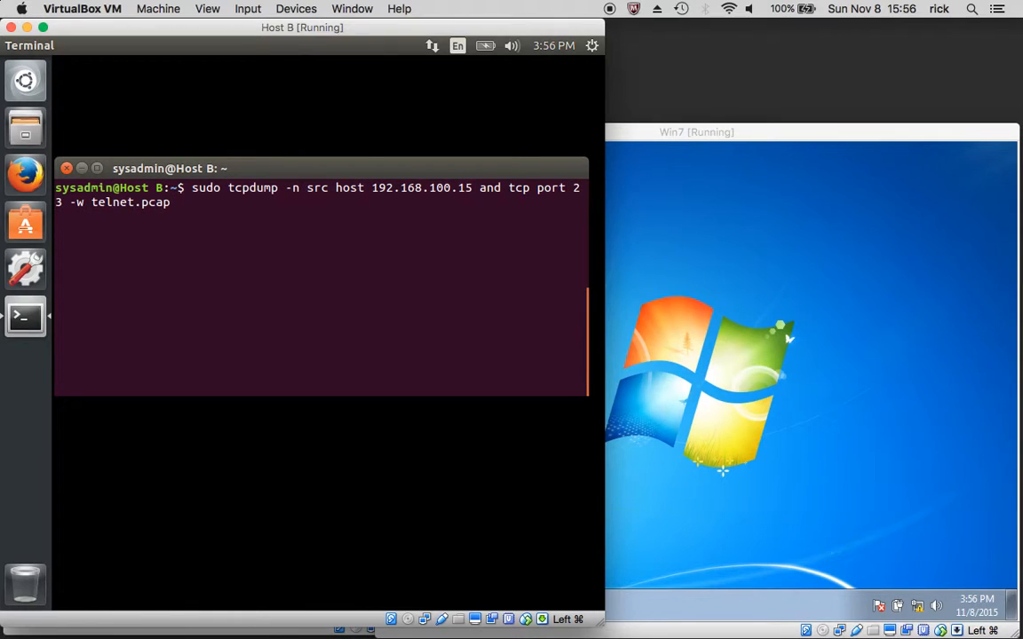
key("Return")
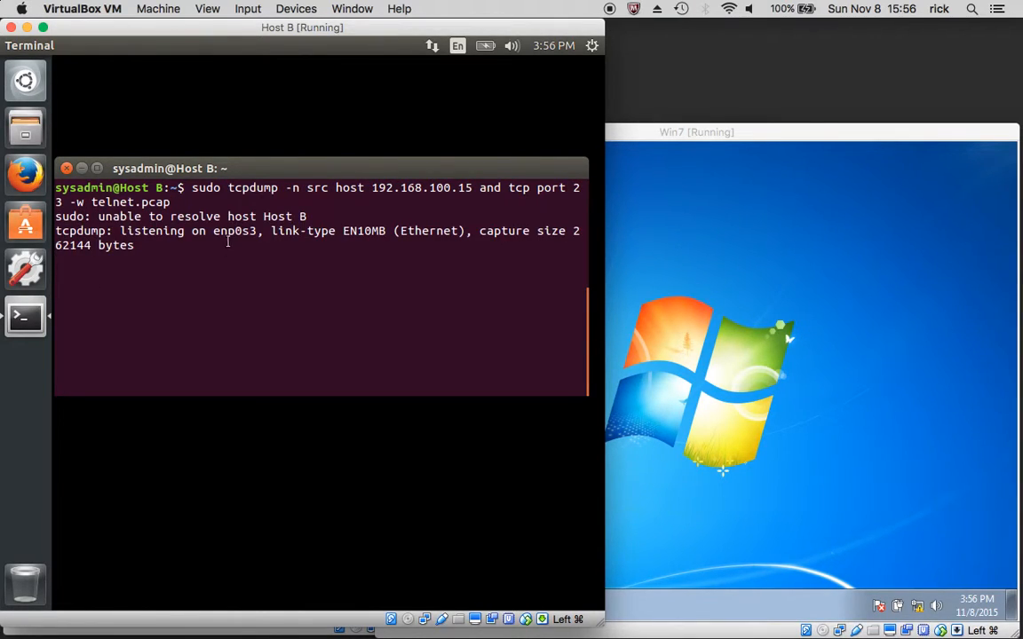
left_click_drag(257, 230, 67, 204)
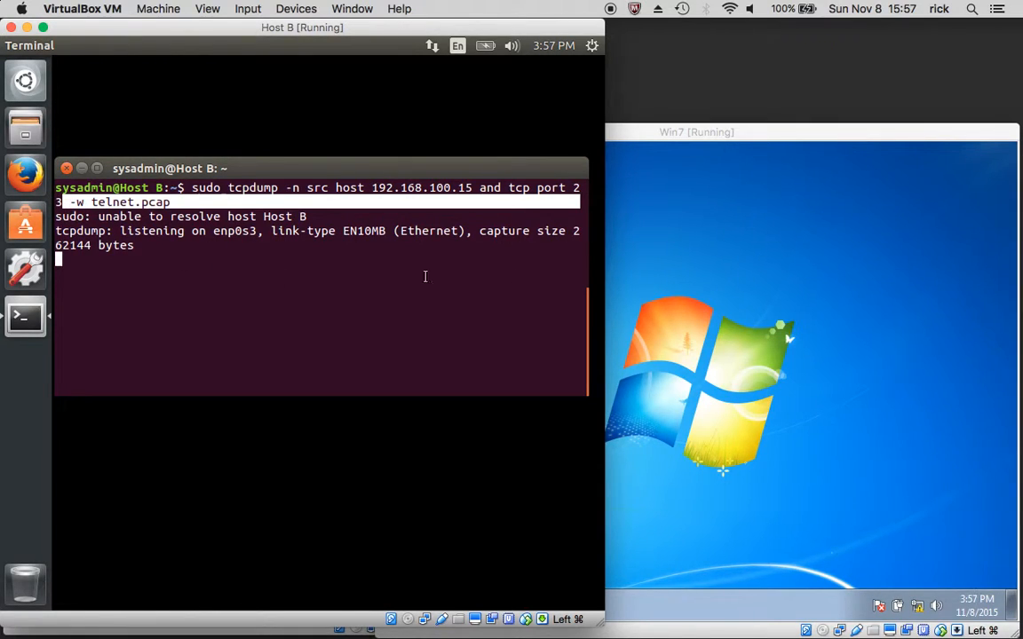
On the Win7 machine, start Microsoft Telnet Client and open a connection to 192.168.100.5
left_click(761, 317)
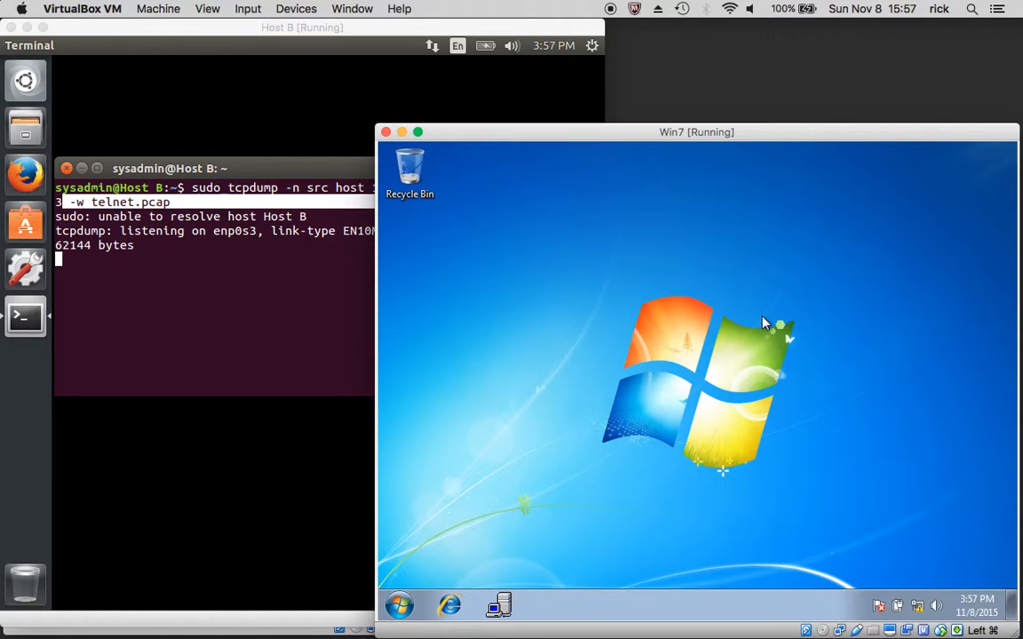
left_click(500, 607)
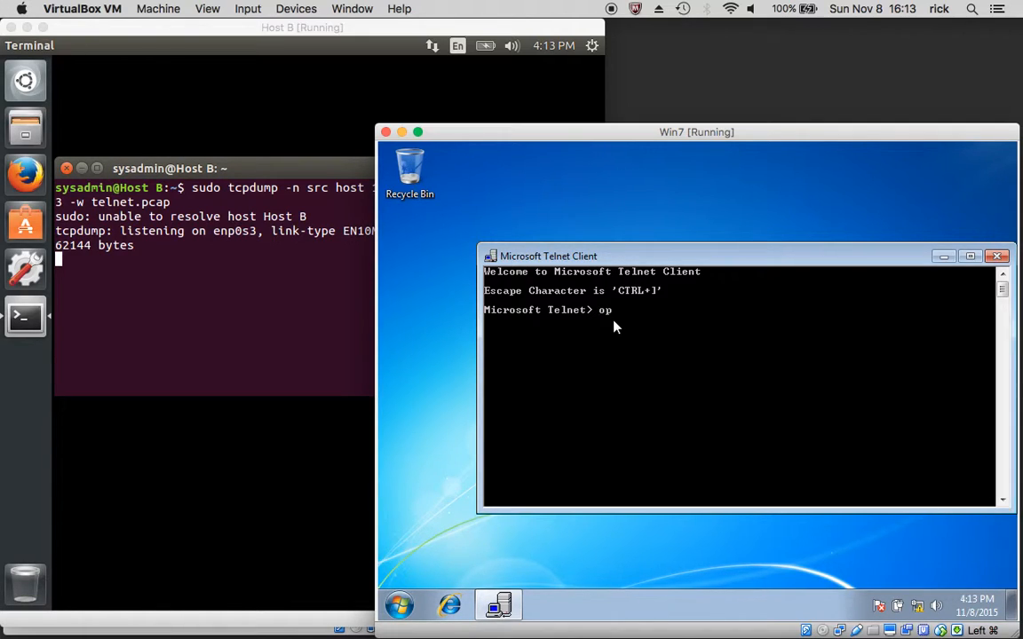
type("192.168.100.5")
key("Return")
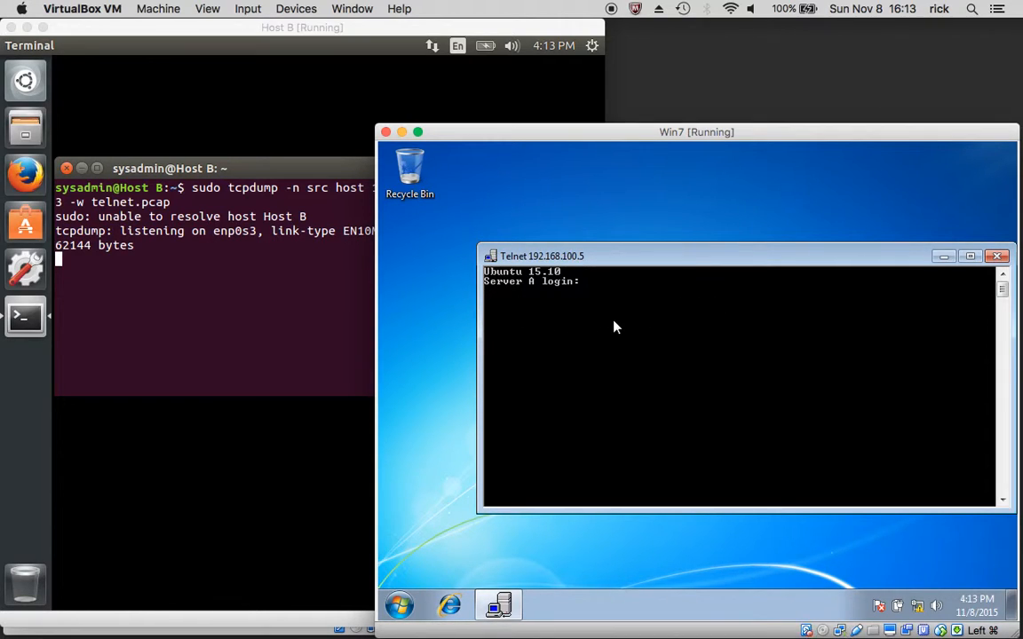
Log in to Server A over Telnet with the account's user name and password
type("Steve")
key("Return")
key("Return")
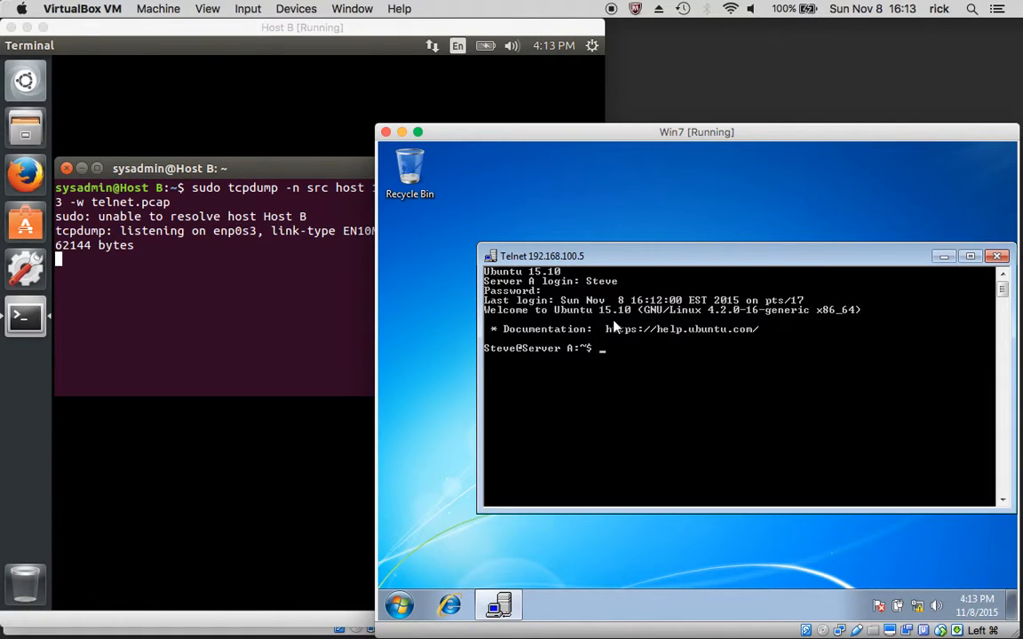
Run the hostname command in the Telnet session to identify the remote machine
type("hostname")
key("Return")
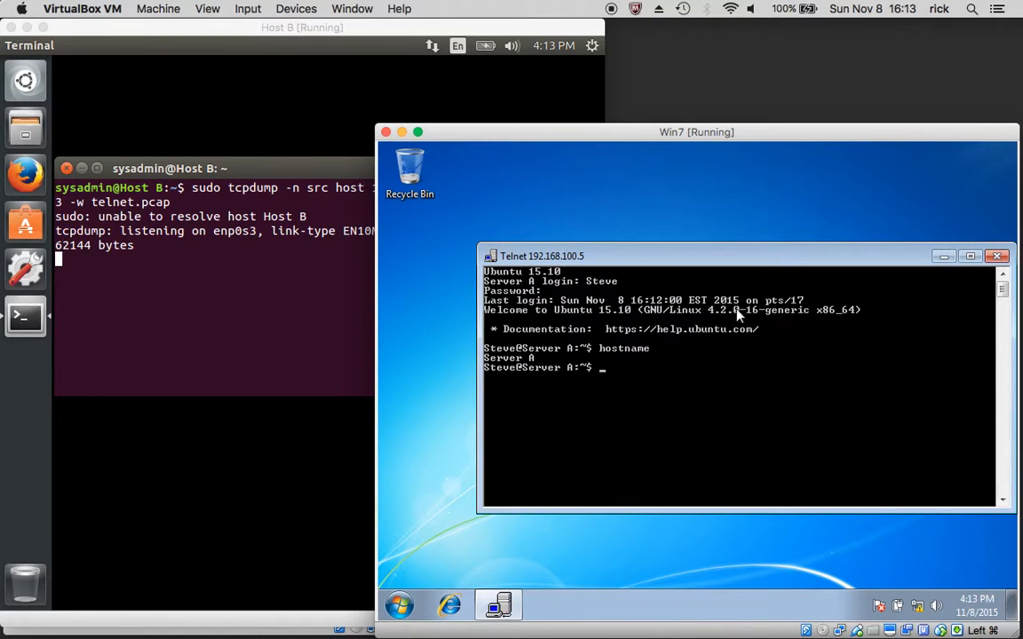
Log out of the Telnet session on Server A with the exit command and dismiss the prompt to continue
type("exit")
key("Return")
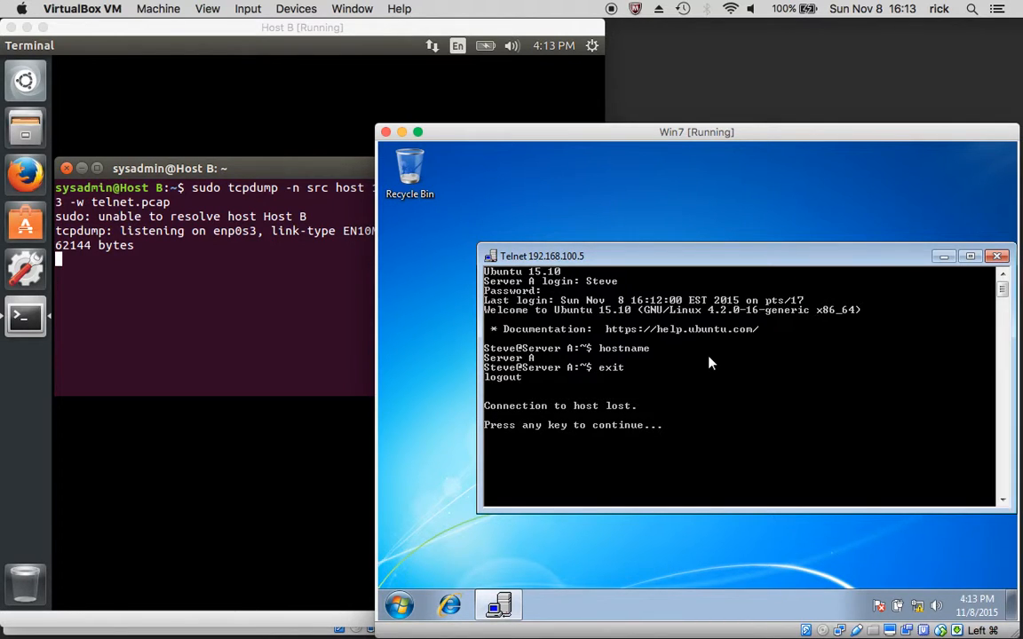
key("Return")
Stop the running tcpdump capture on Host B and list the current directory's files to locate telnet.pcap
left_click(304, 304)
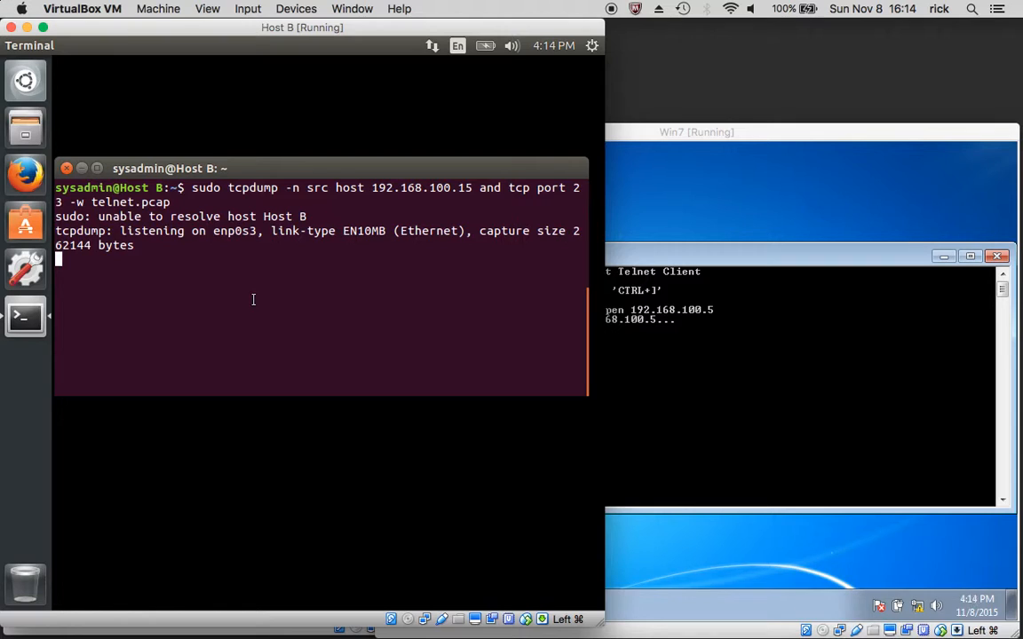
key("ctrl+c")
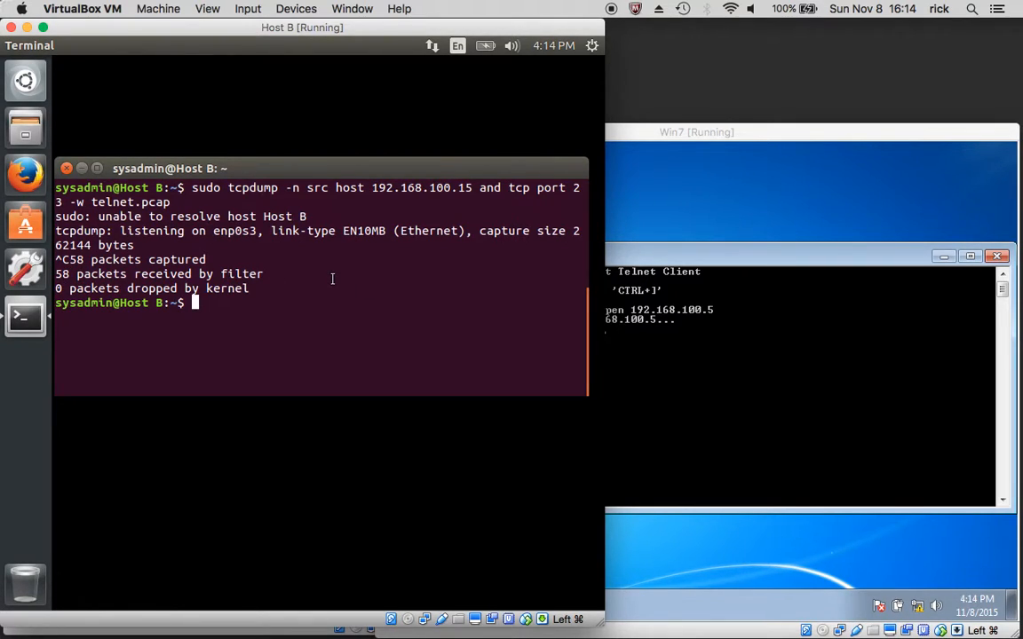
type("ls")
key("Return")
left_click_drag(414, 333, 331, 331)
left_click(328, 344)
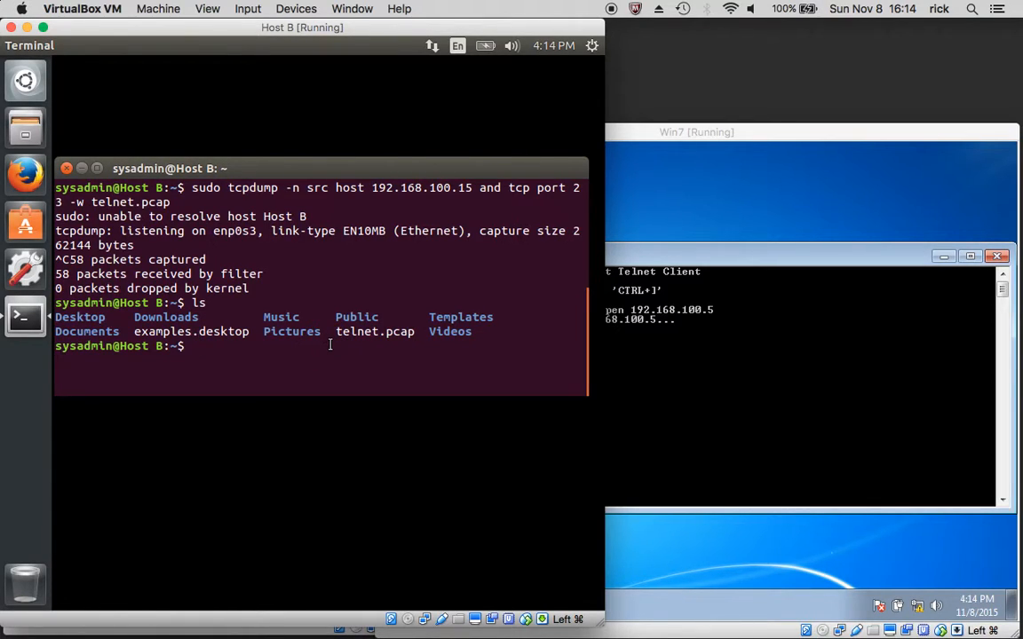
Launch Wireshark from Host B's terminal and open the capture file telnet.pcap from the home folder
type("wireshark")
key("Return")
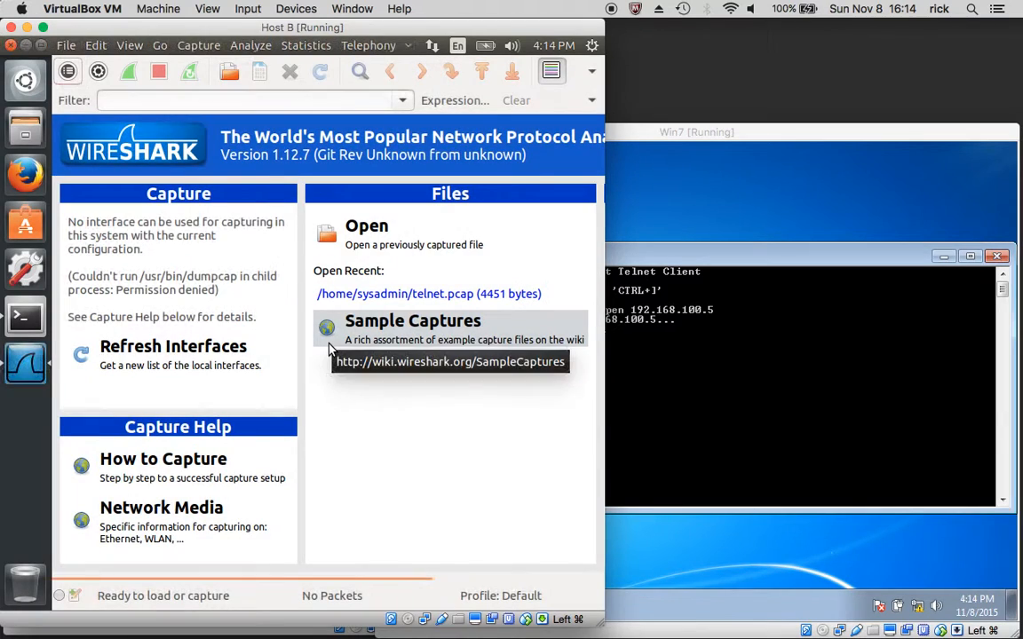
left_click(354, 245)
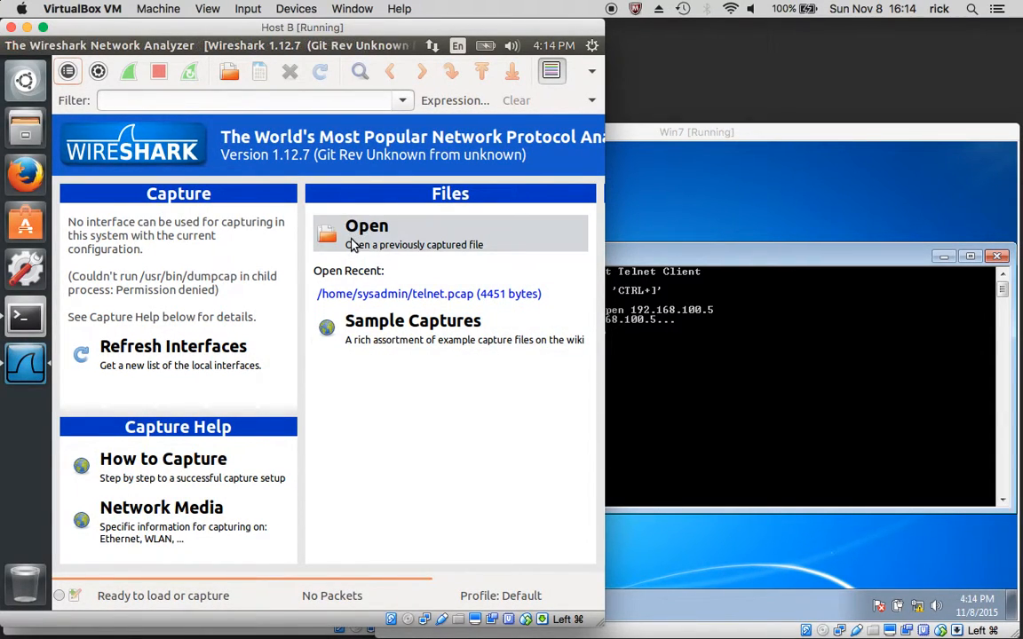
left_click(254, 314)
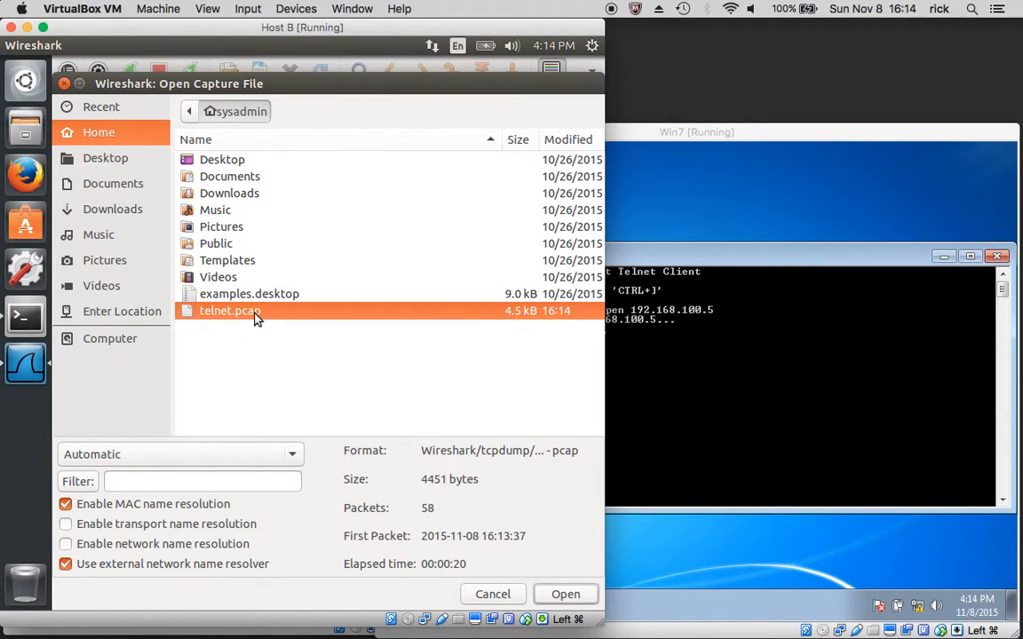
left_click(562, 597)
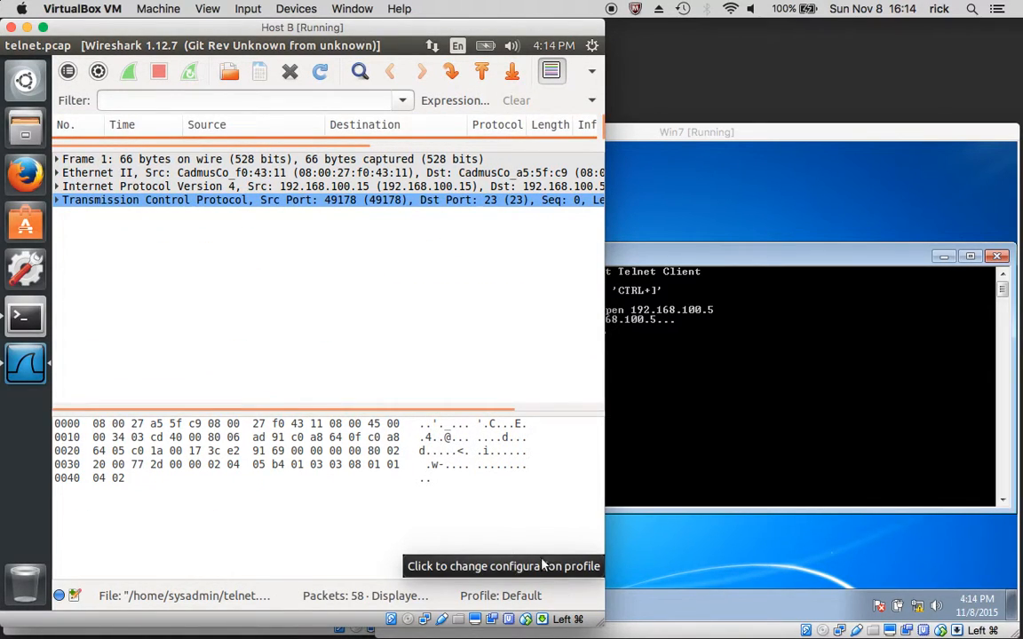
Follow the TCP stream of Frame 1 and highlight the captured password line in the stream content
left_click(248, 162)
right_click(249, 162)
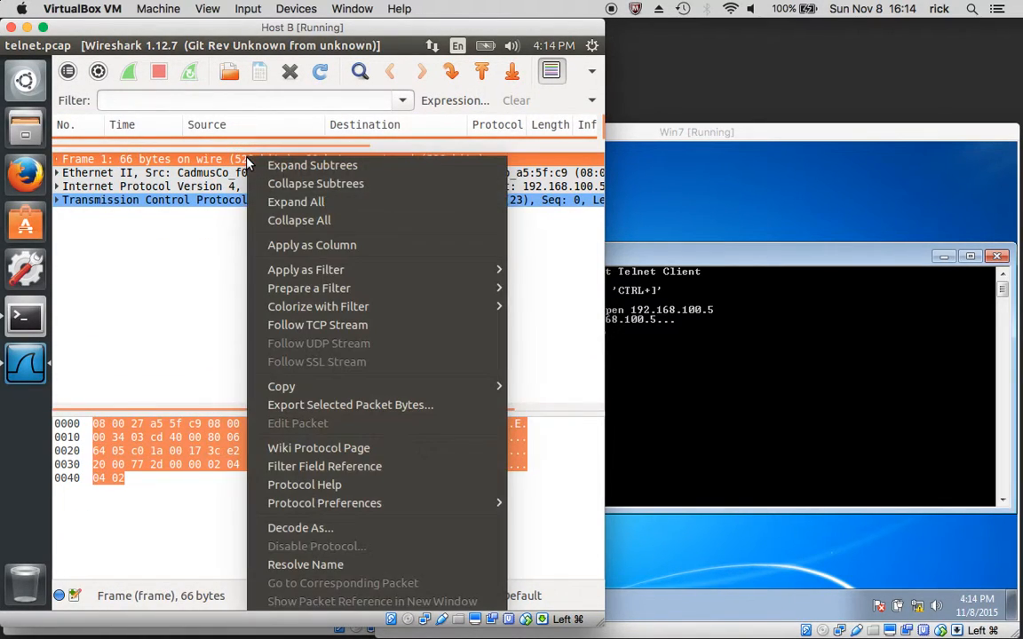
left_click(333, 325)
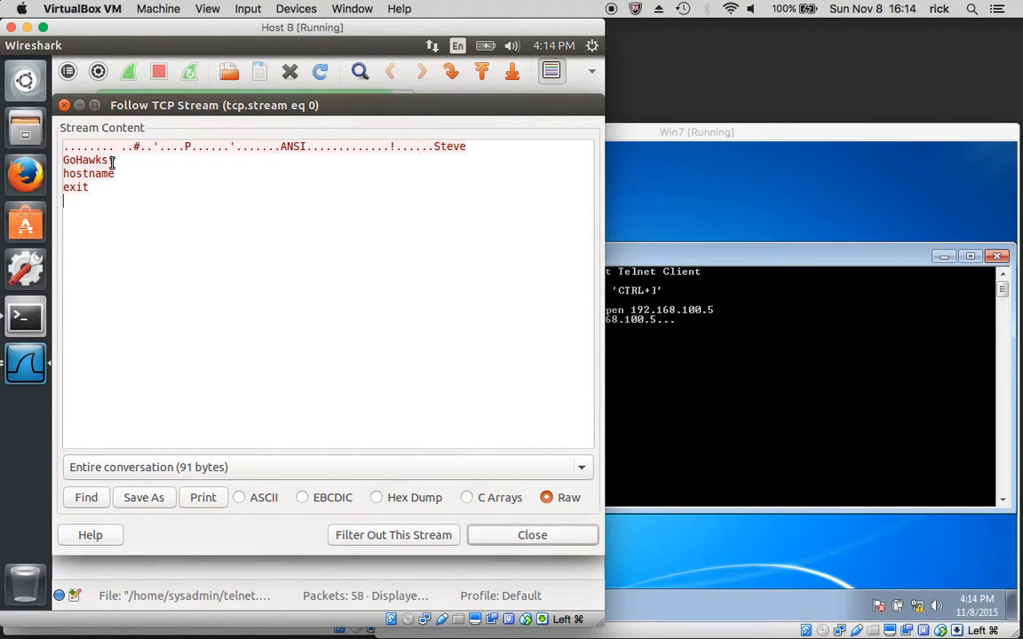
left_click_drag(116, 163, 44, 162)
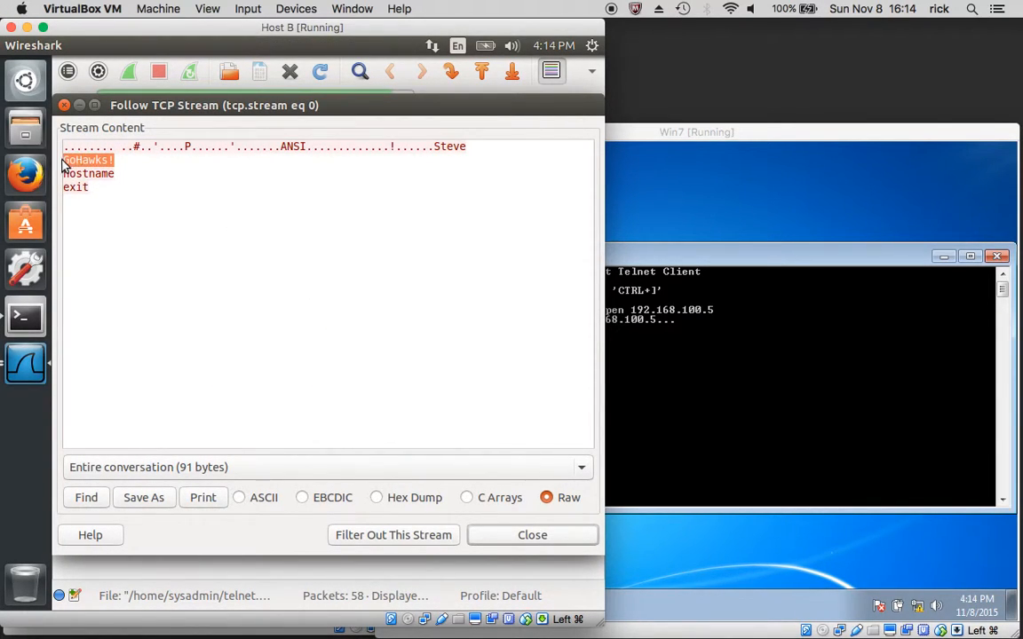